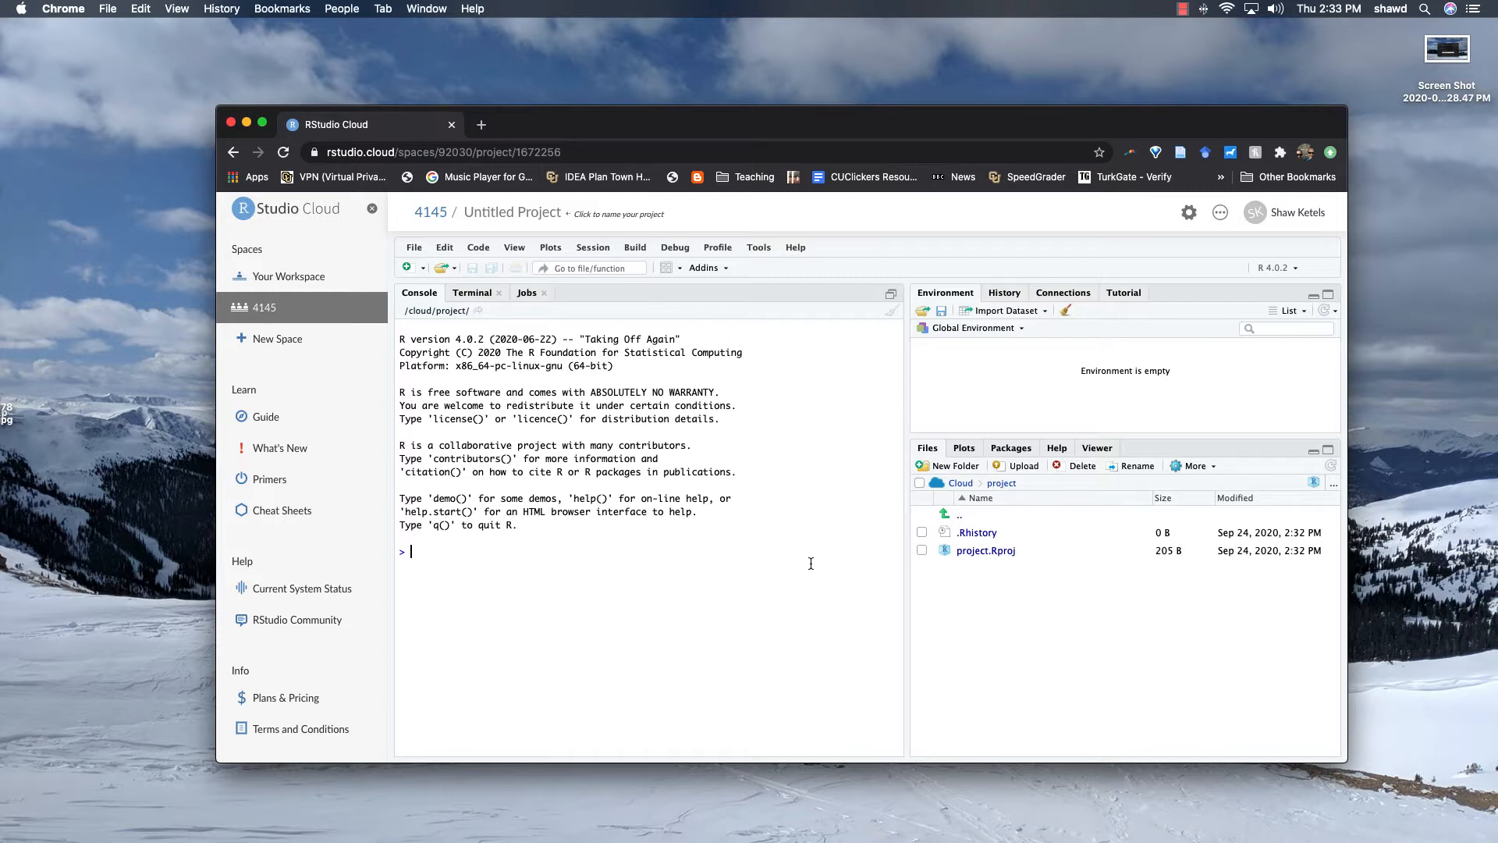
Rename the untitled project as Lab3
double_click(504, 213)
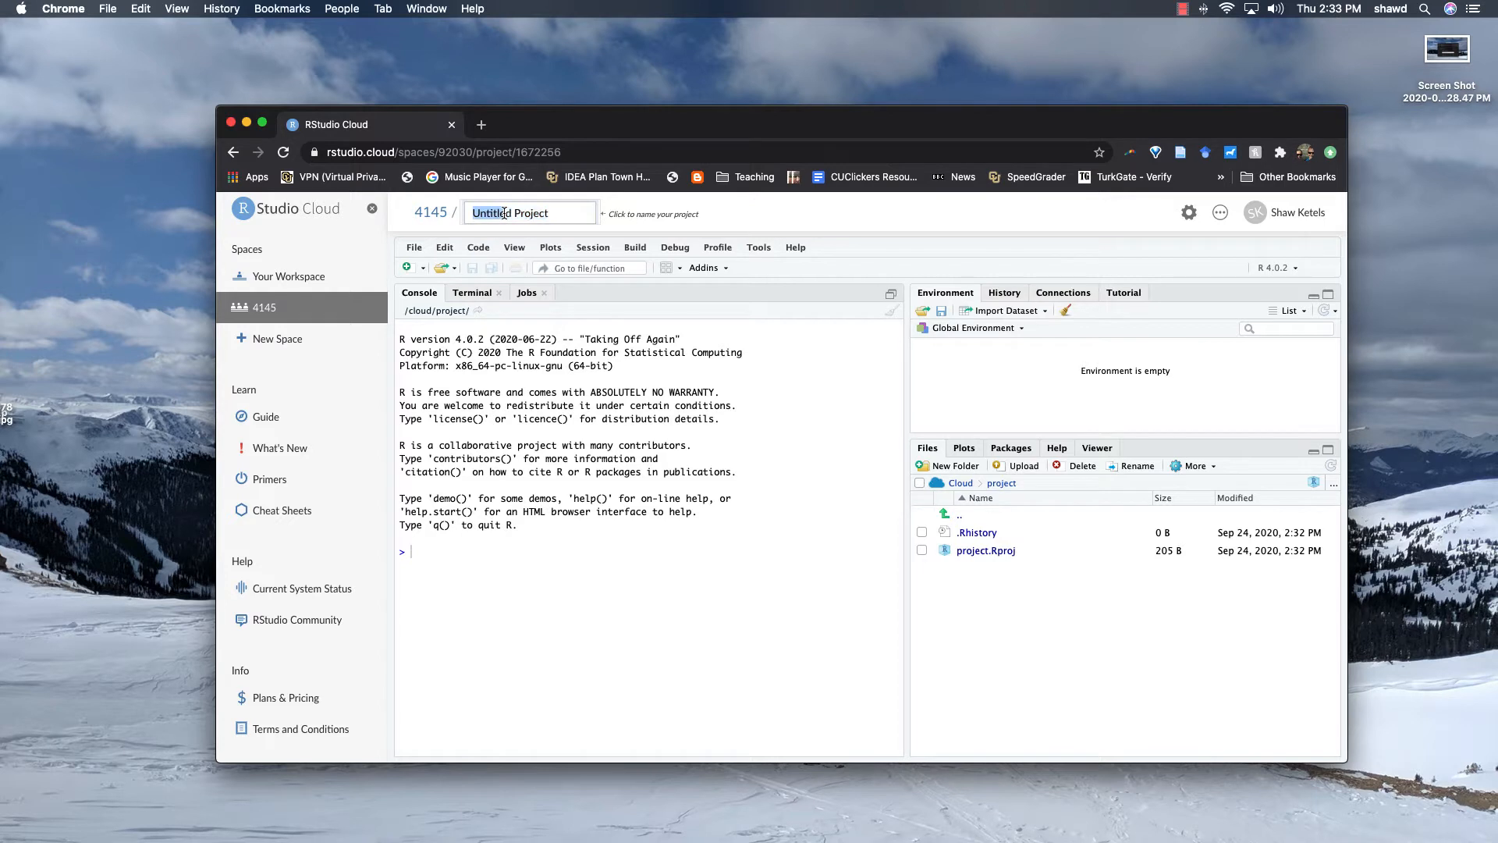
triple_click(548, 213)
type("Lab3")
key("Return")
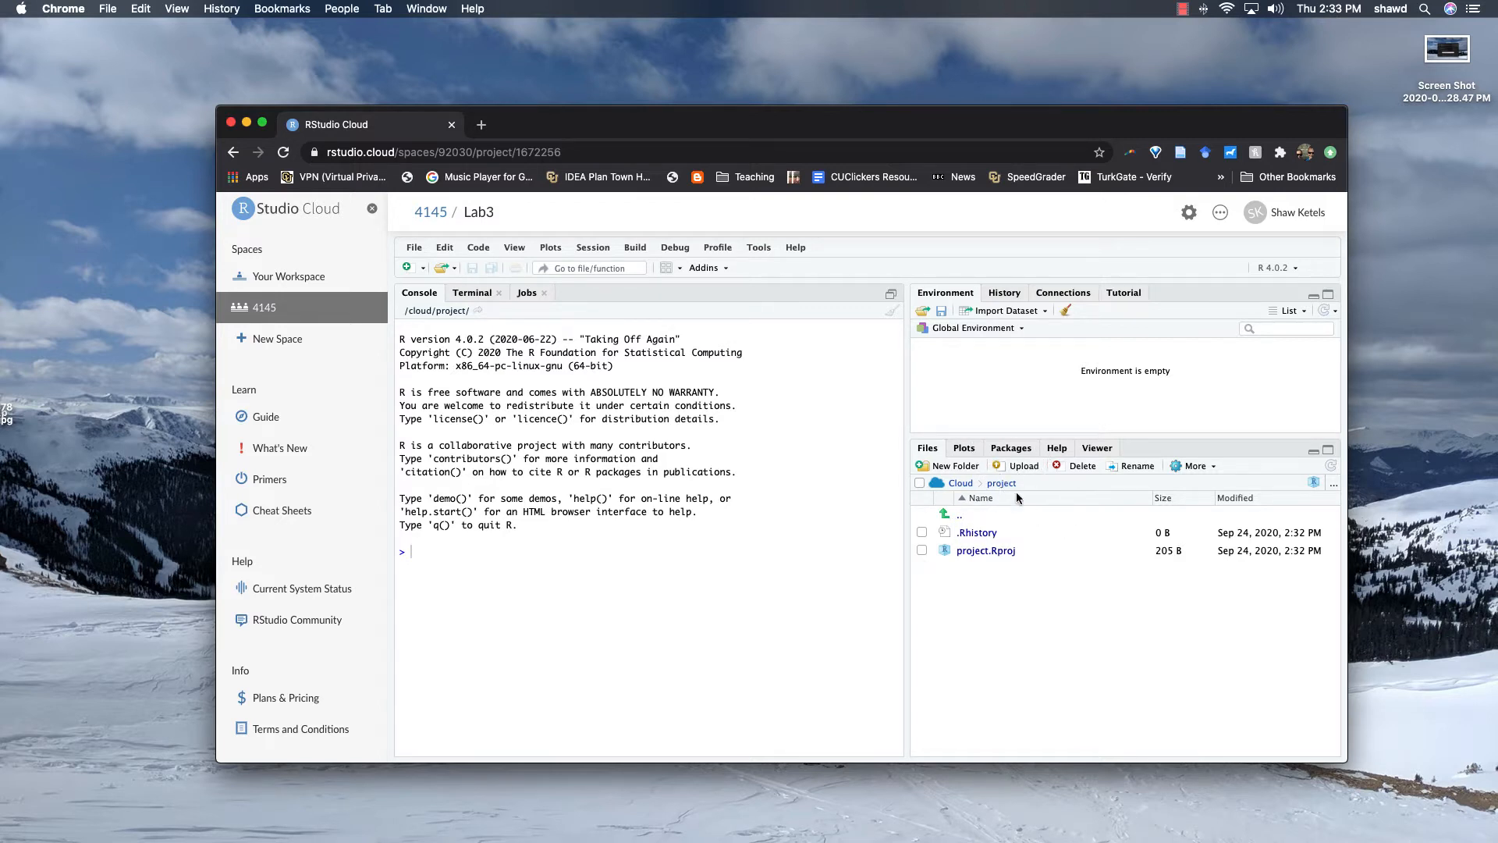
Upload 4145_Multitasking_9_participants.csv from the multitasking9ss folder in Downloads to the /cloud/project directory
left_click(1024, 466)
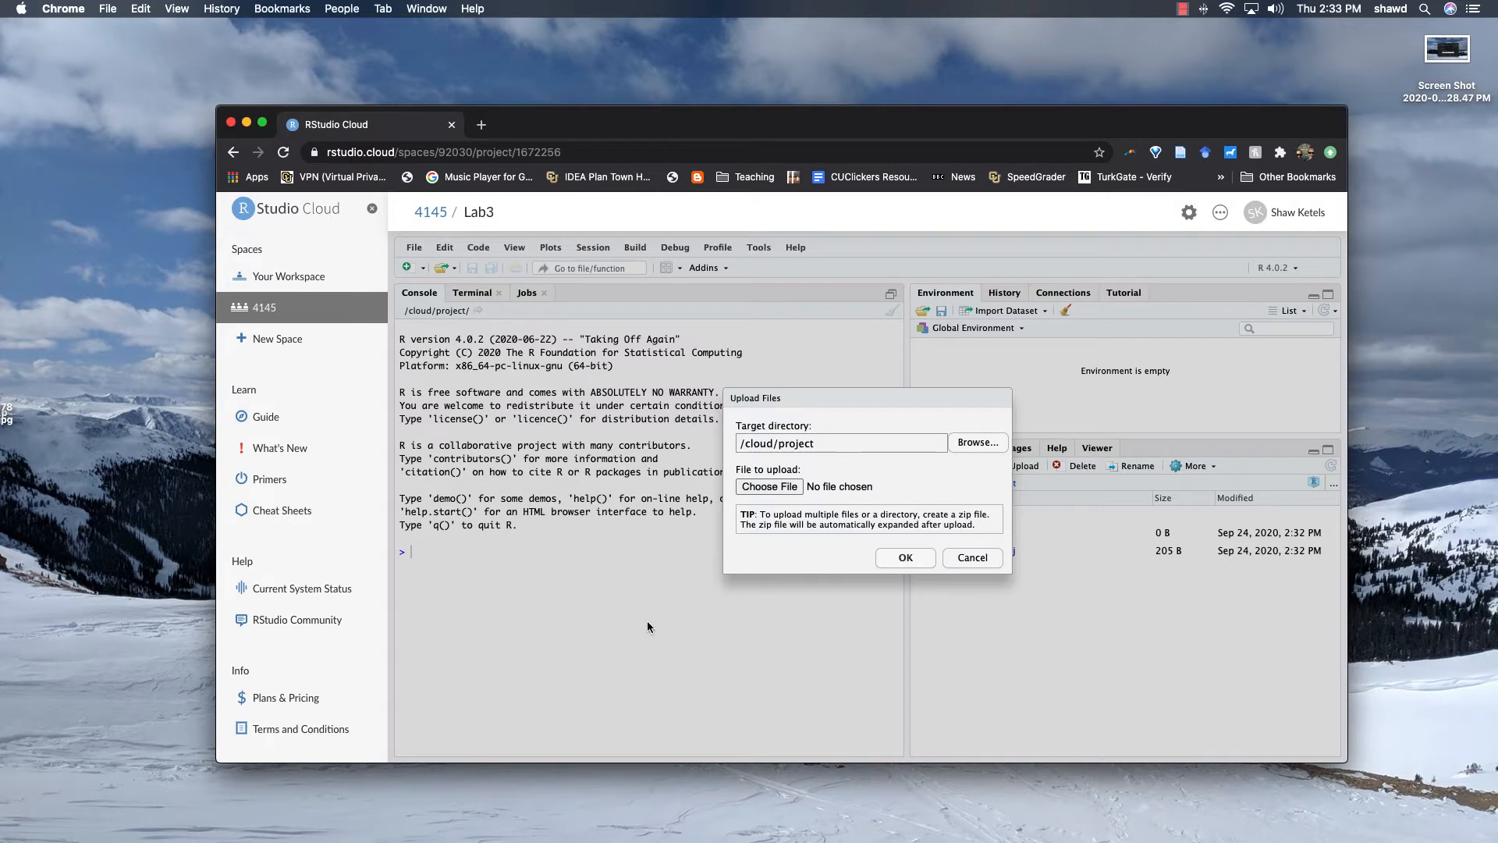
left_click(770, 486)
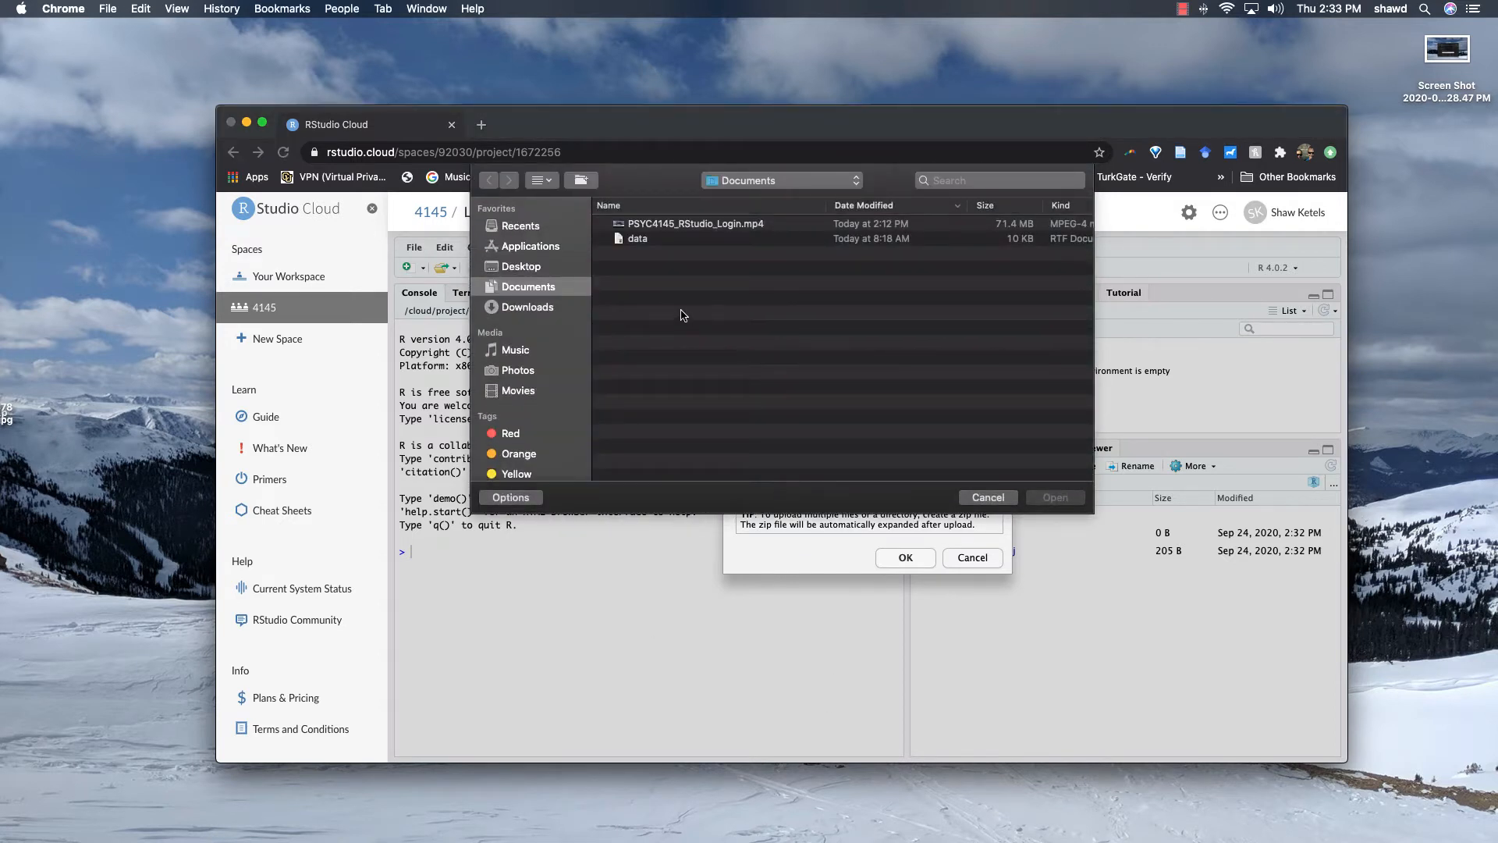
left_click(538, 310)
scroll(751, 342, "up", 2)
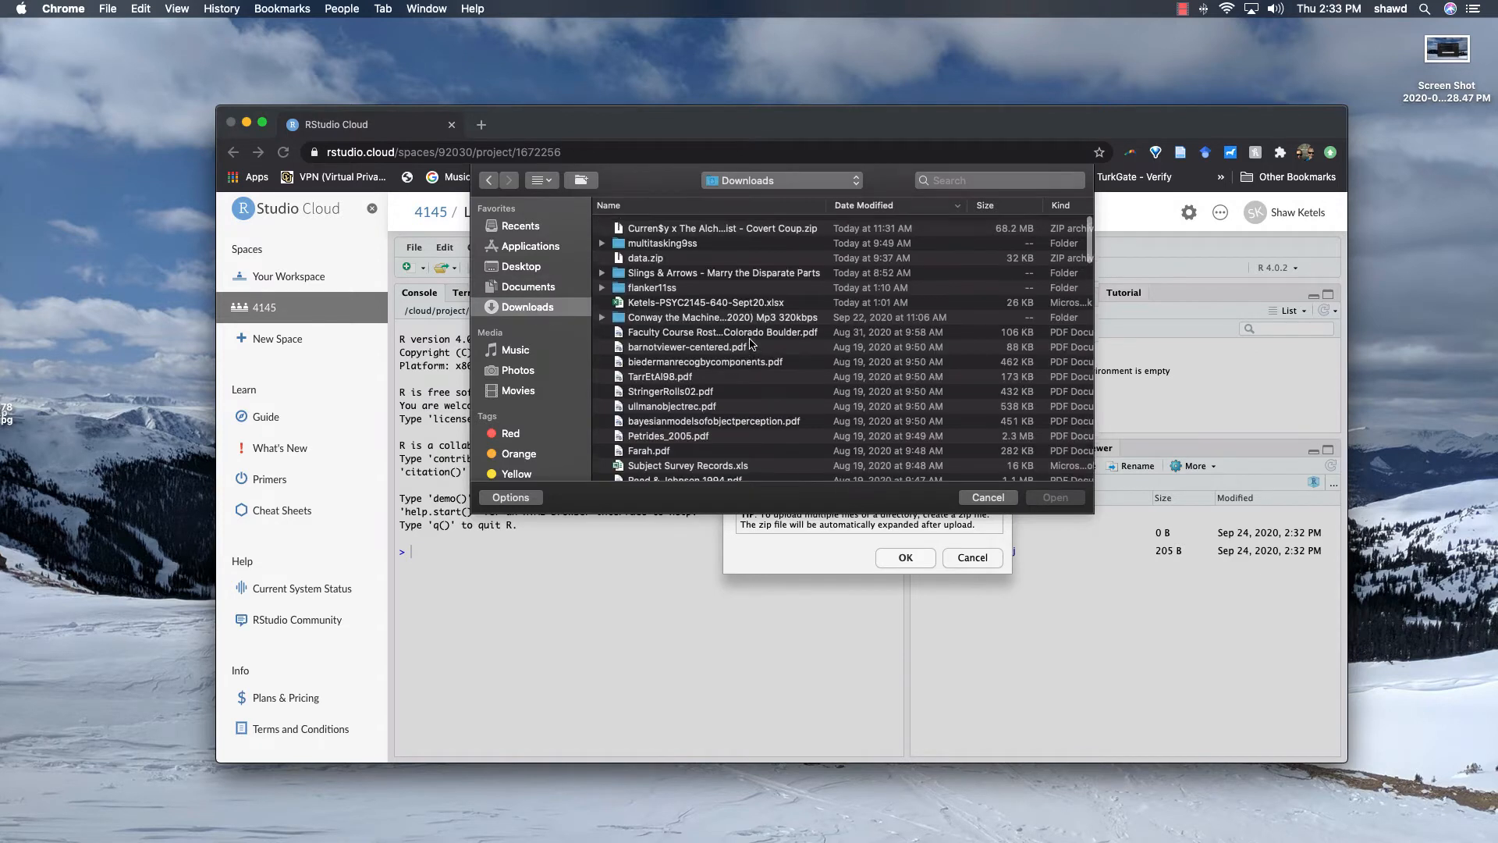
left_click(685, 240)
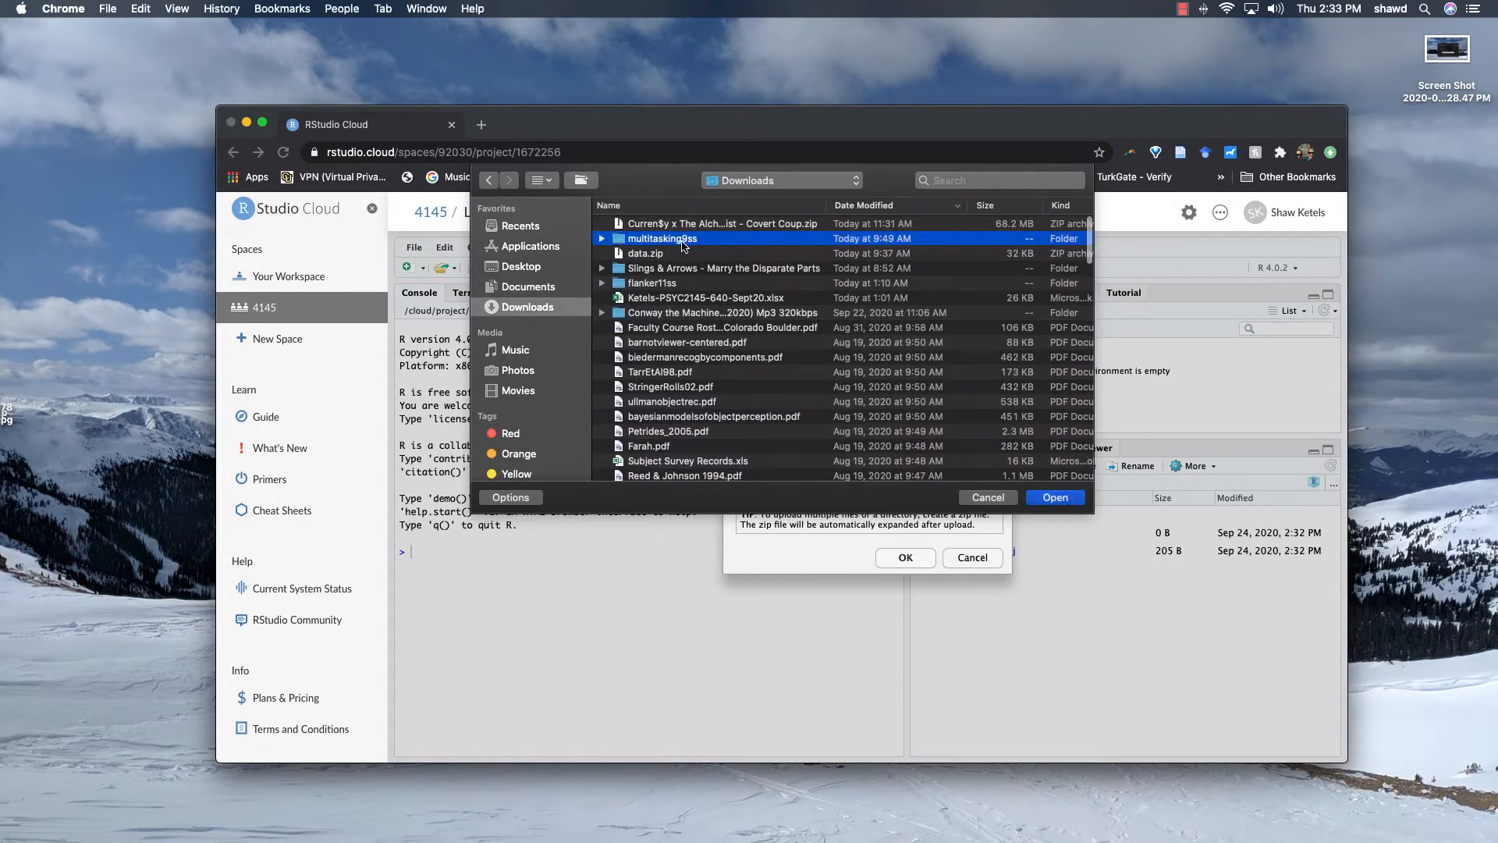
left_click(1058, 499)
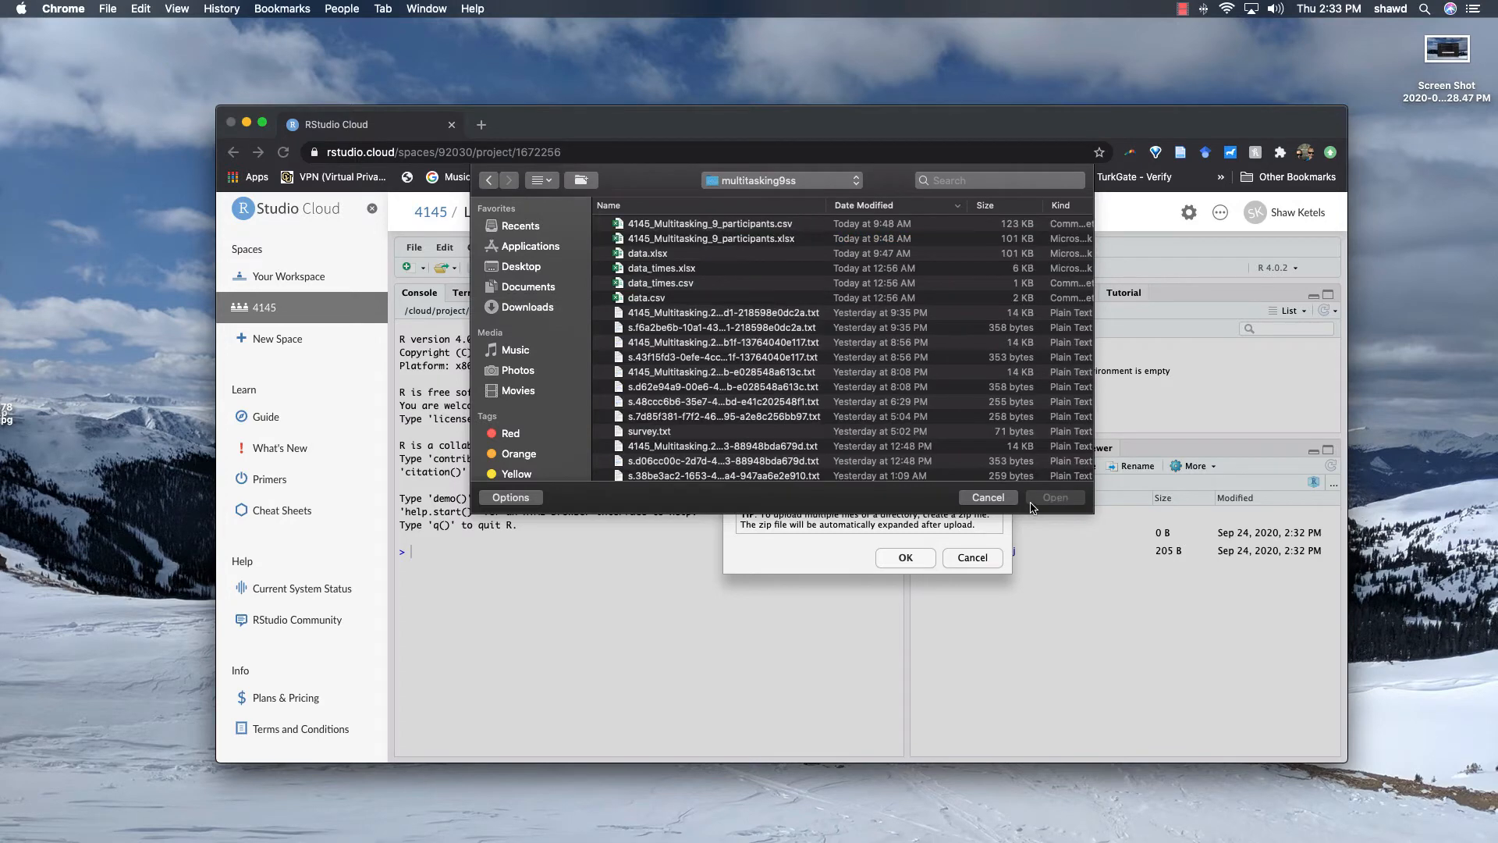
left_click(725, 228)
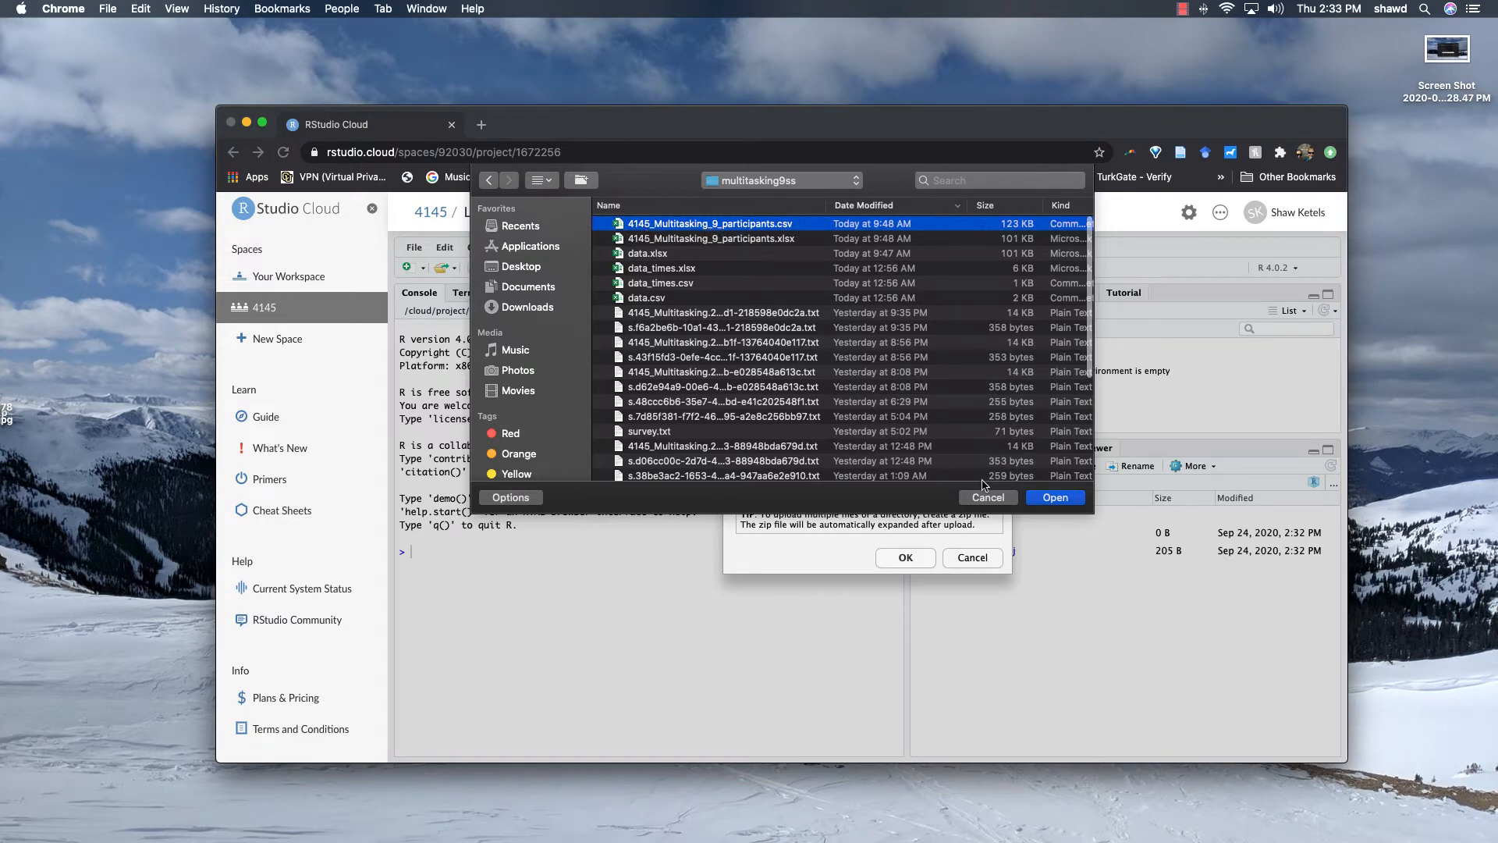
left_click(1057, 499)
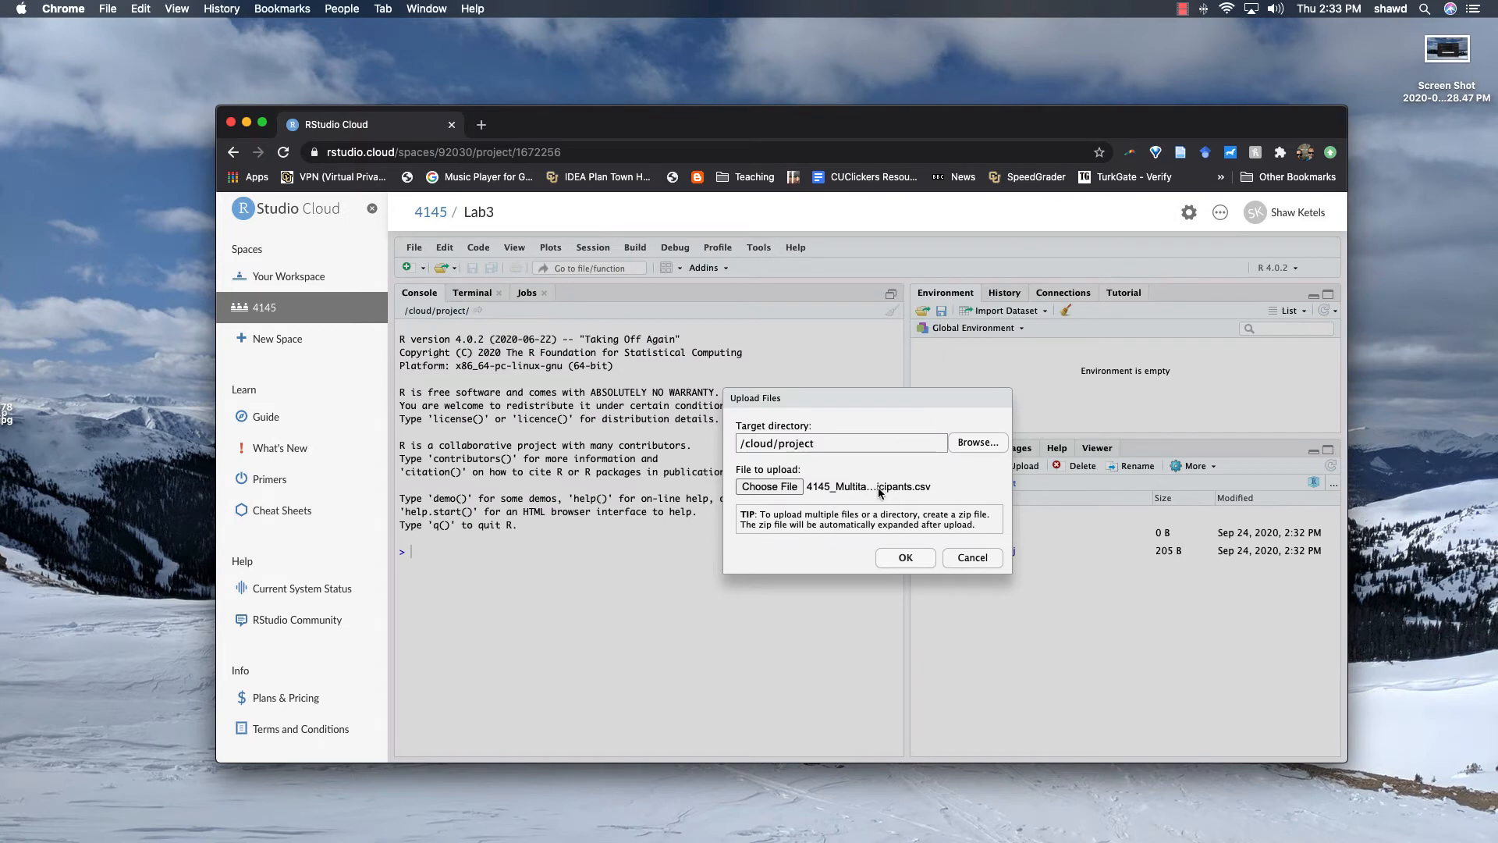
left_click(906, 559)
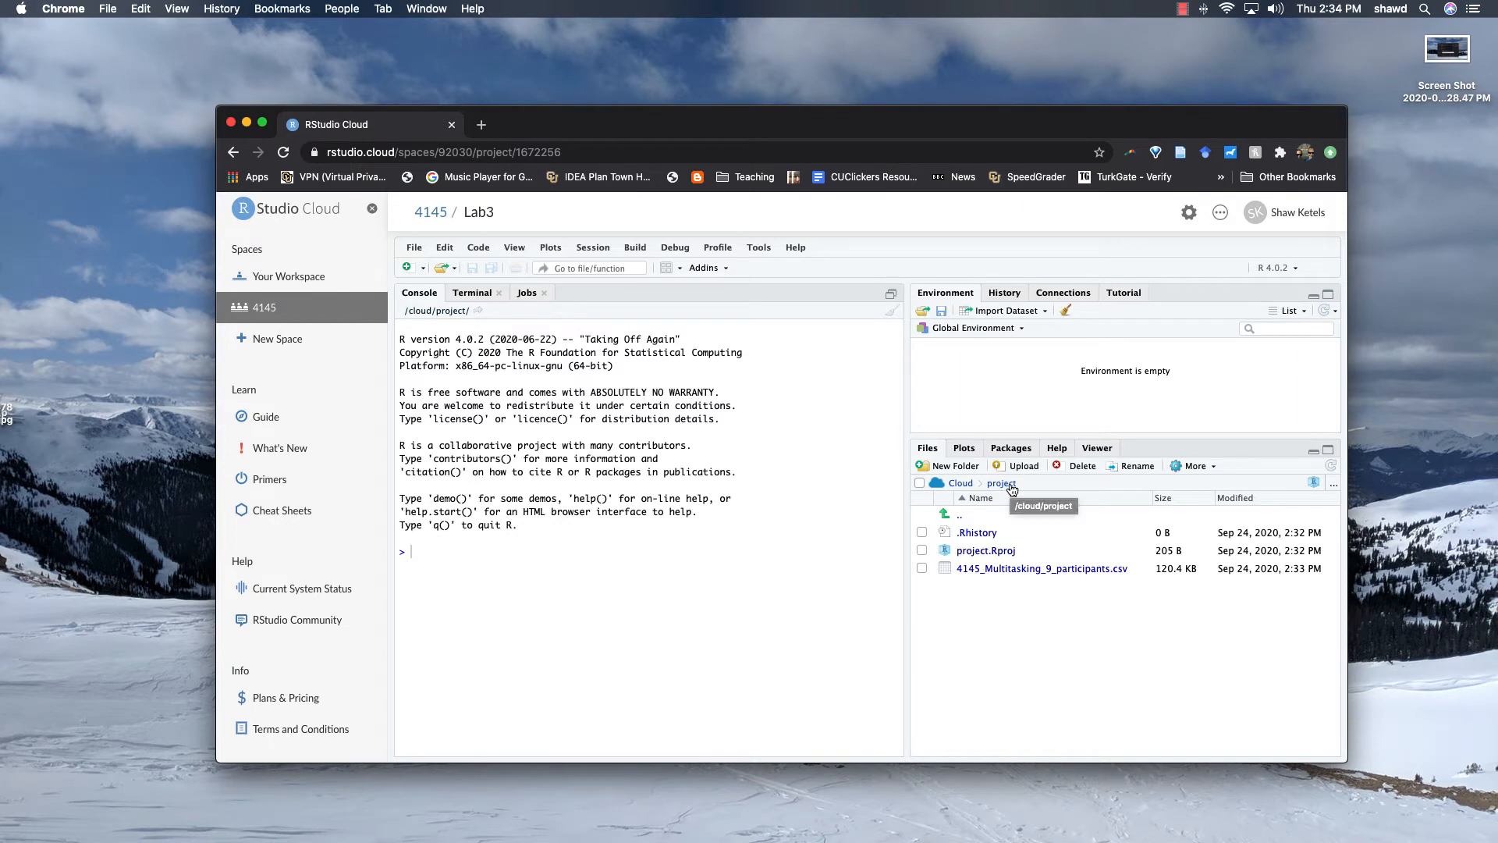
Start importing 4145_Multitasking_9_participants.csv as a dataset and install the required readr and Rcpp packages
left_click(1057, 572)
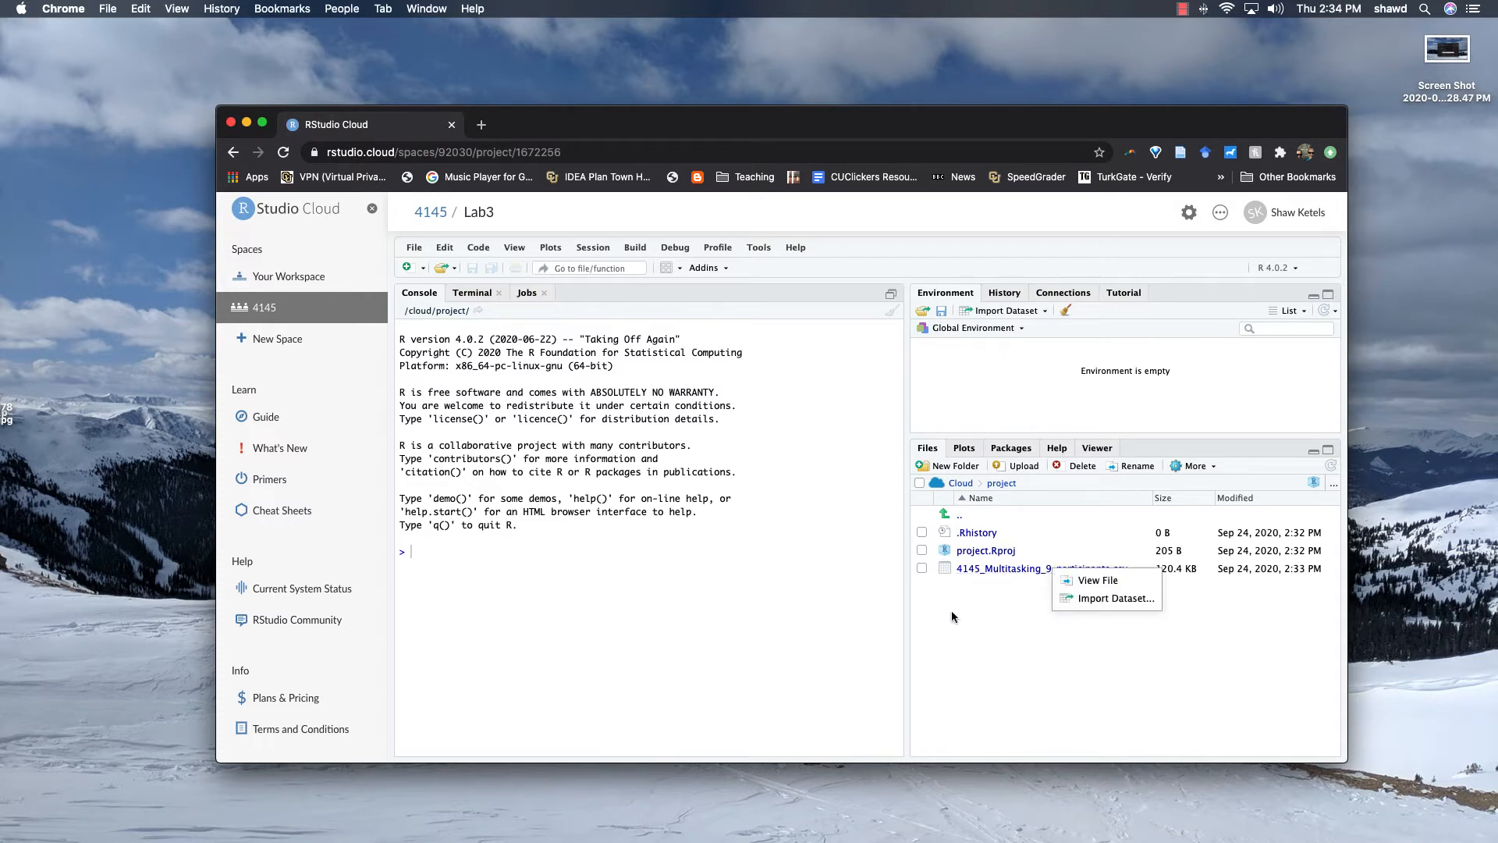
left_click(1097, 601)
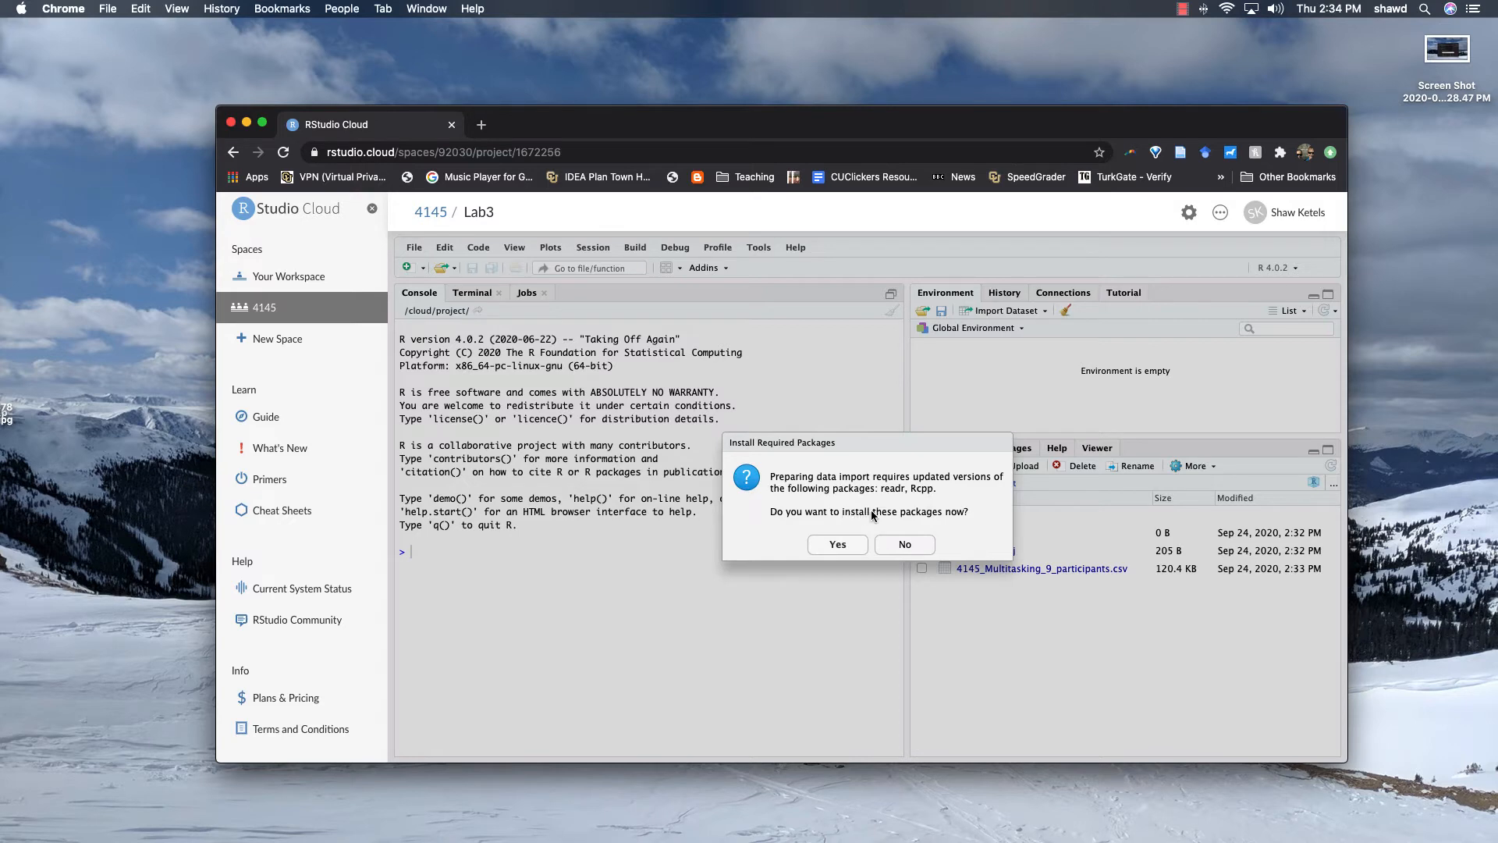
left_click(836, 545)
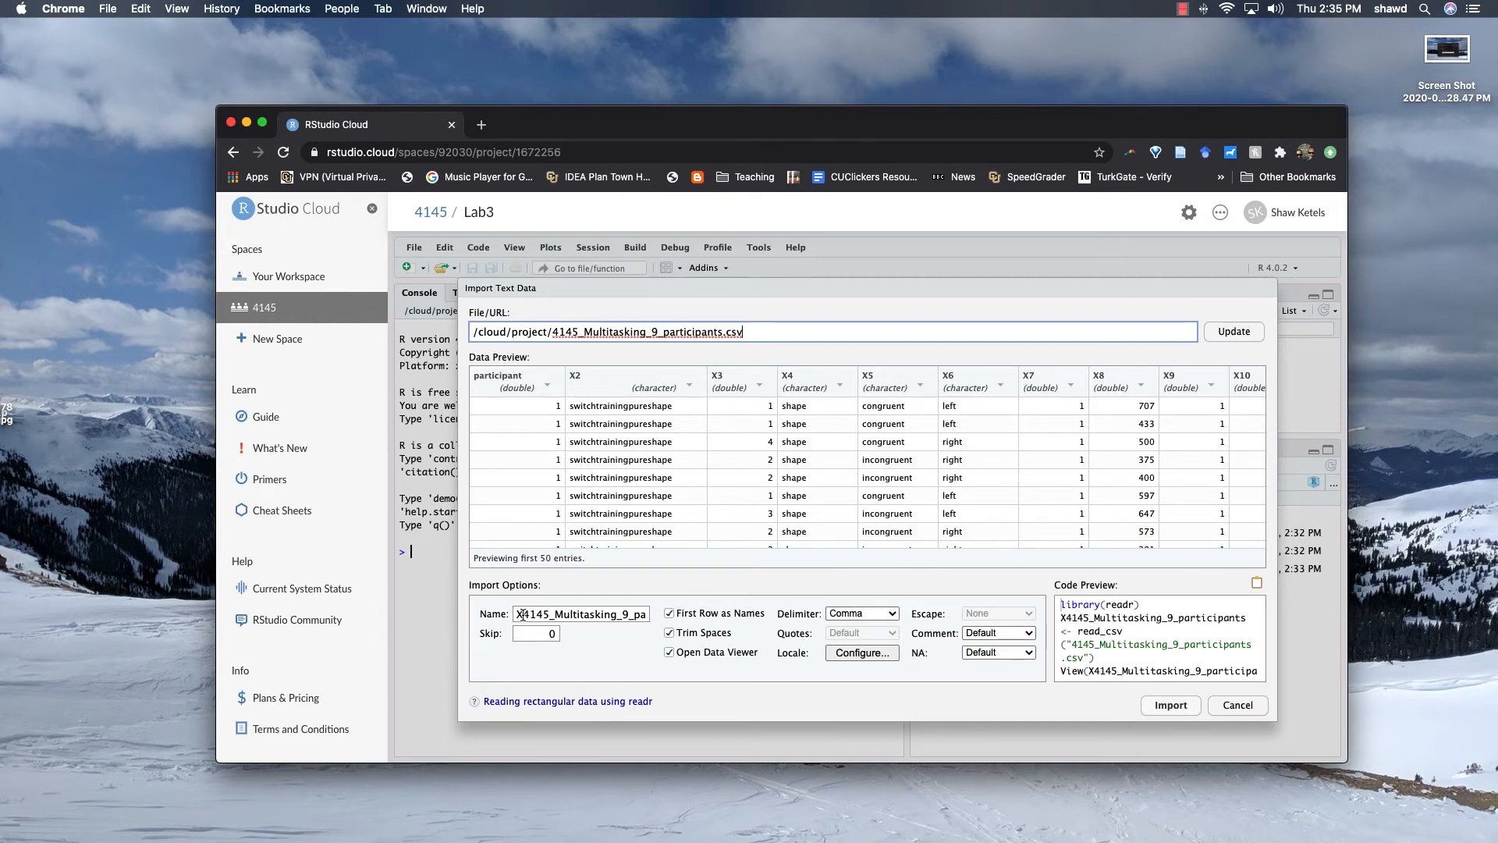
Import the CSV data with the comma delimiter, keeping the suggested dataset name and the other default import options
left_click_drag(516, 614, 546, 614)
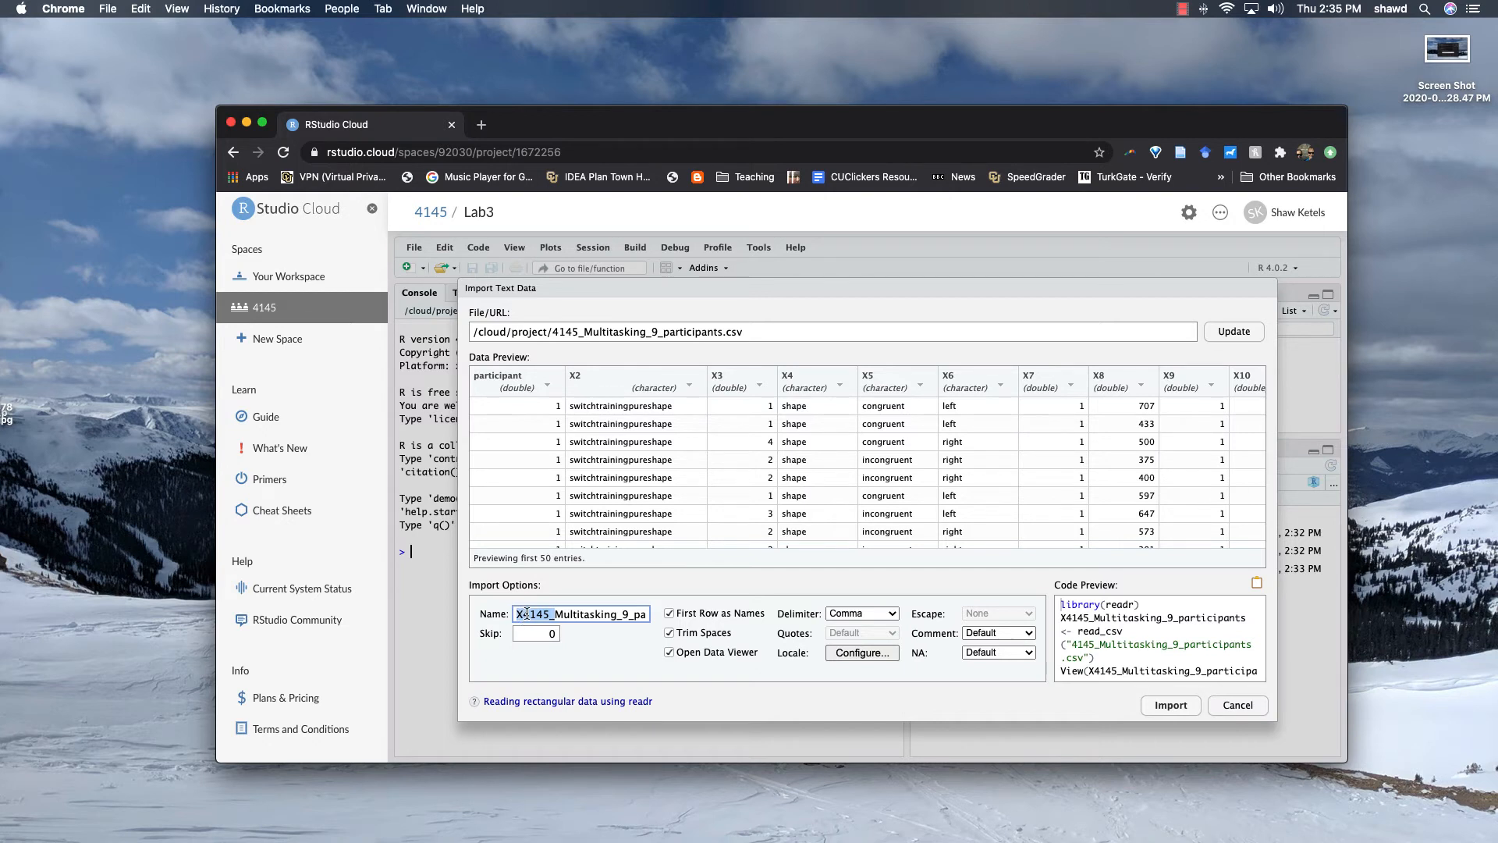
left_click(526, 614)
left_click(554, 615)
mouse_move(1171, 391)
left_click(875, 619)
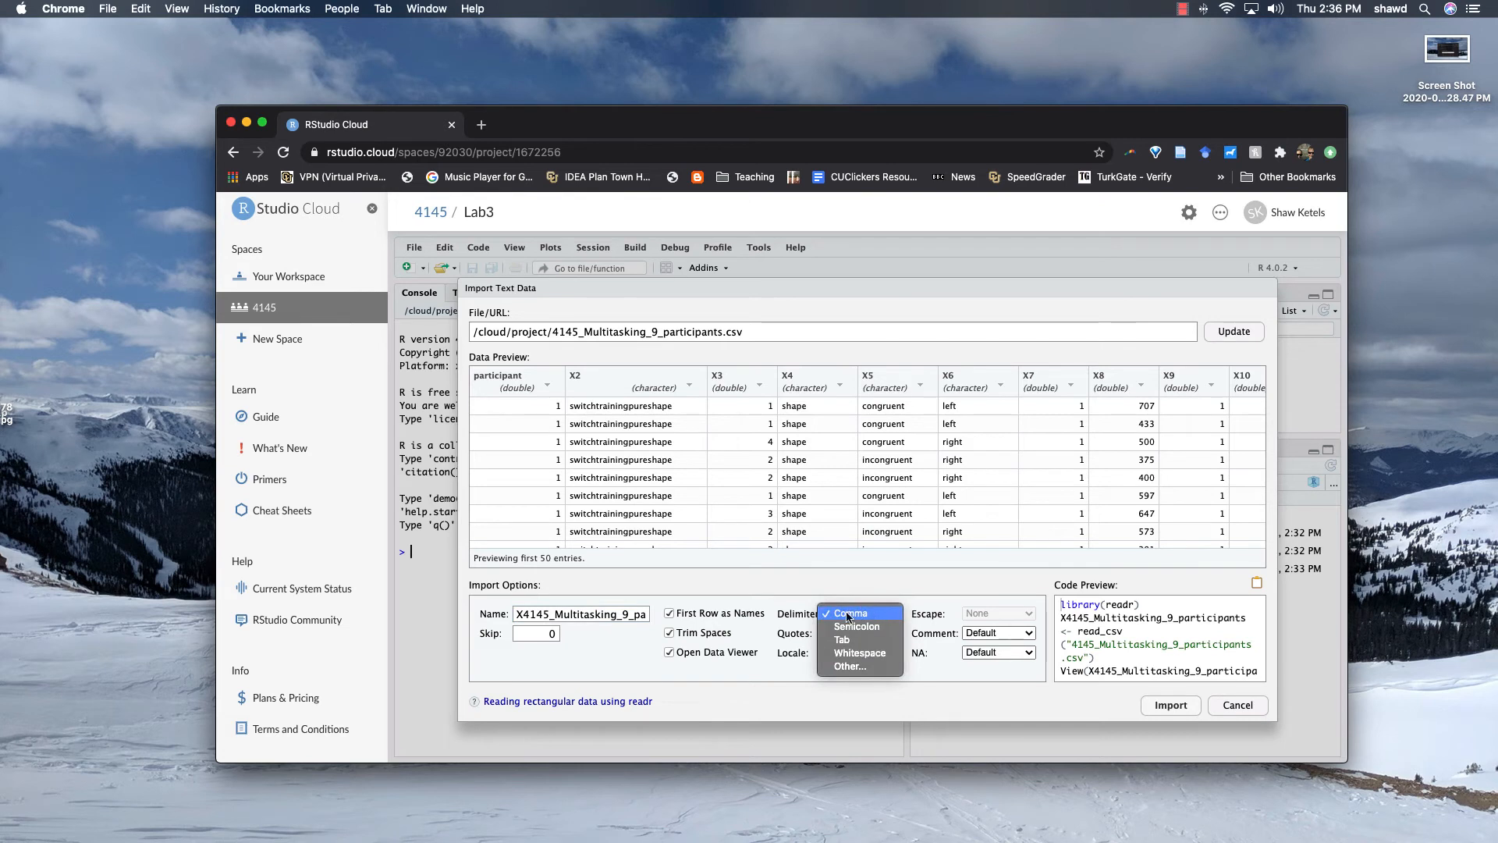
left_click(968, 711)
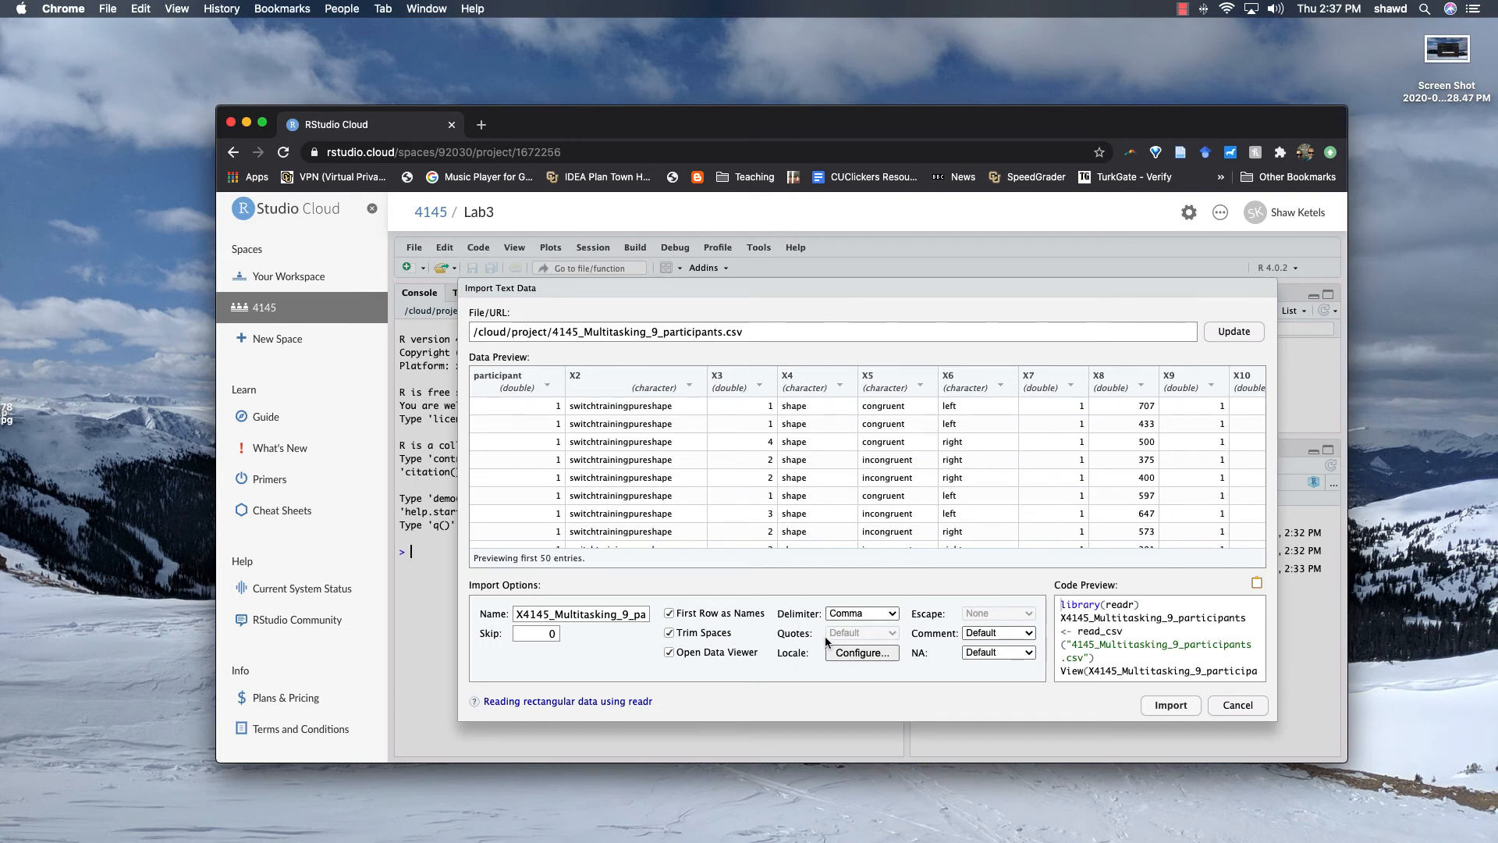
left_click(1170, 706)
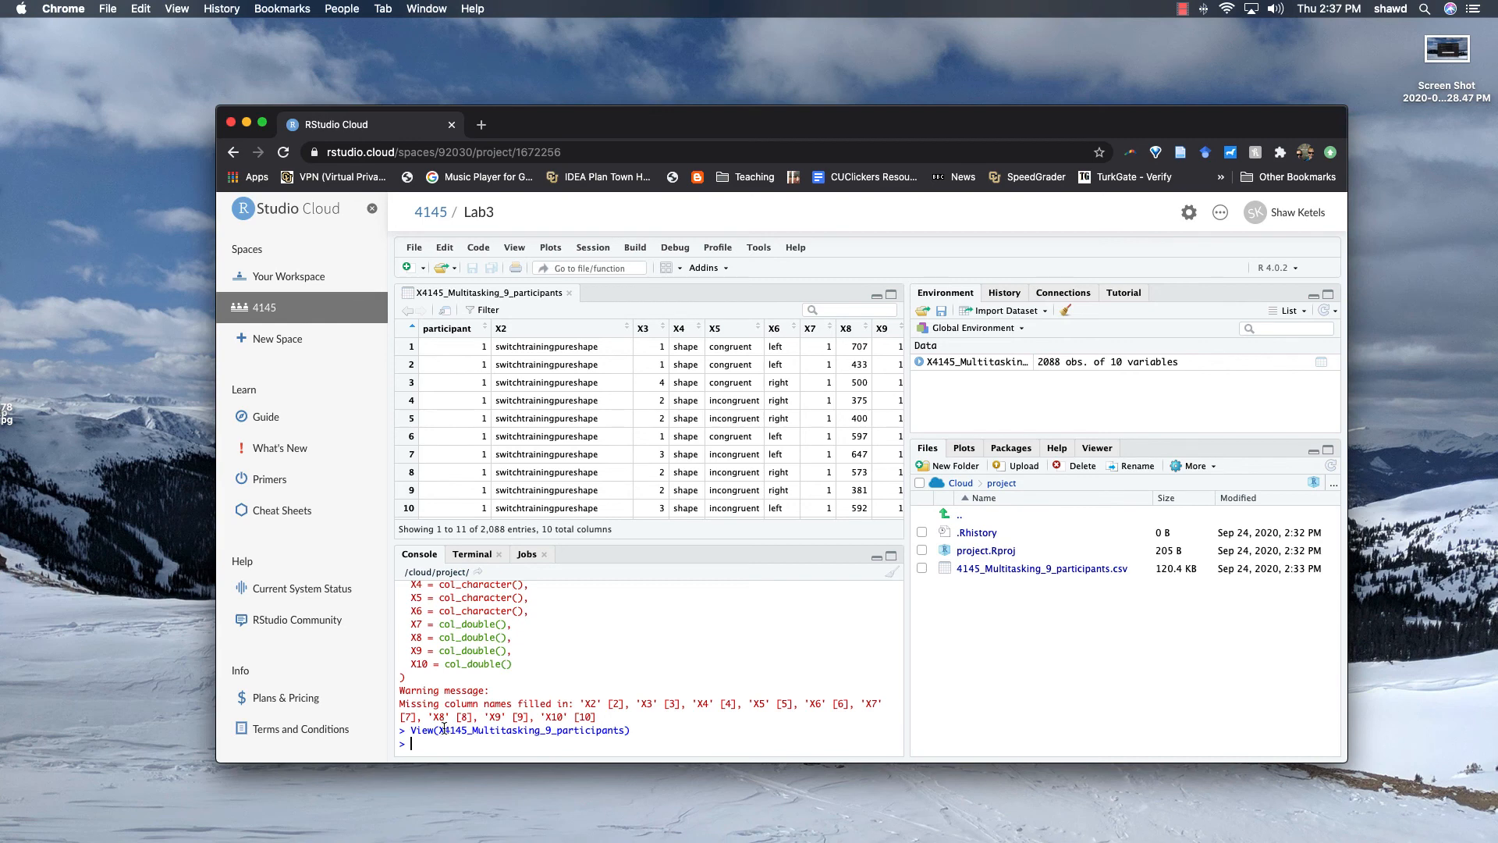
Copy the imported dataset into a shorter-named variable by running data2=X4145_Multitasking_9_participants in the console
left_click_drag(441, 730, 624, 730)
key("super+c")
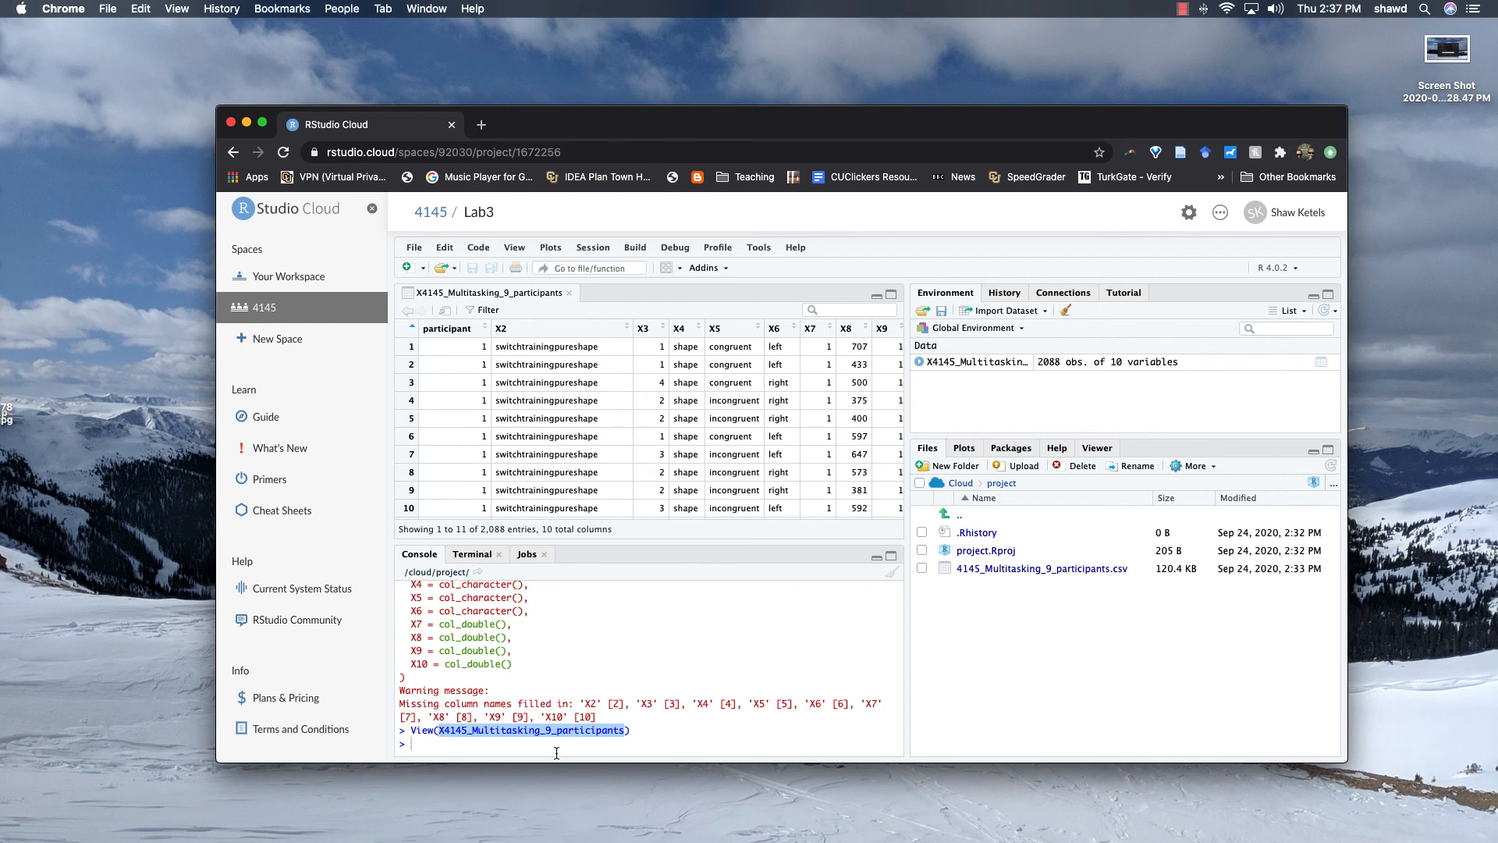
left_click(520, 747)
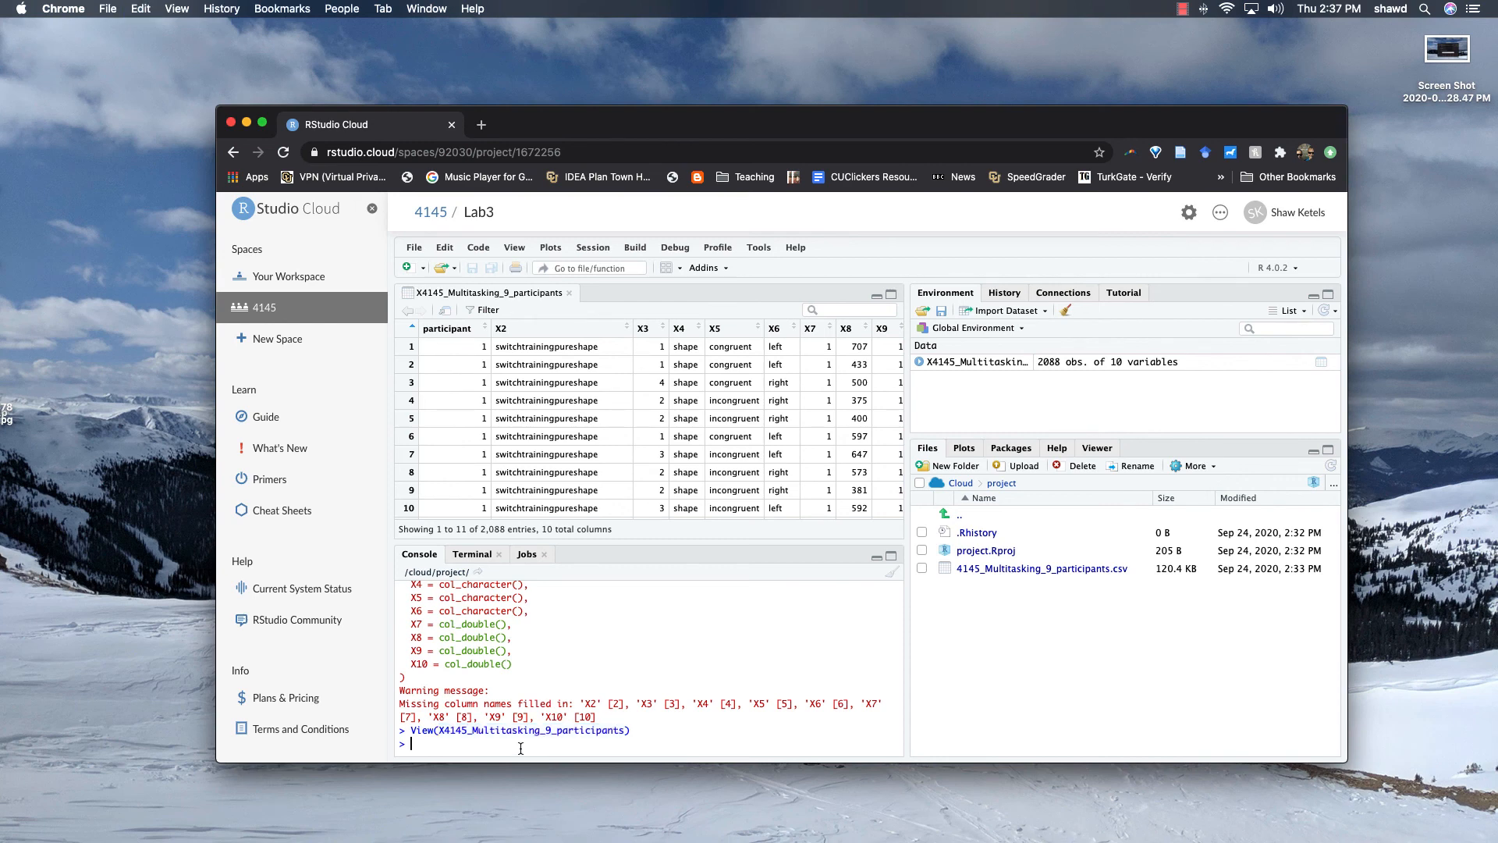
type("dotaq")
key("BackSpace")
type("2=")
key("super+v")
key("Return")
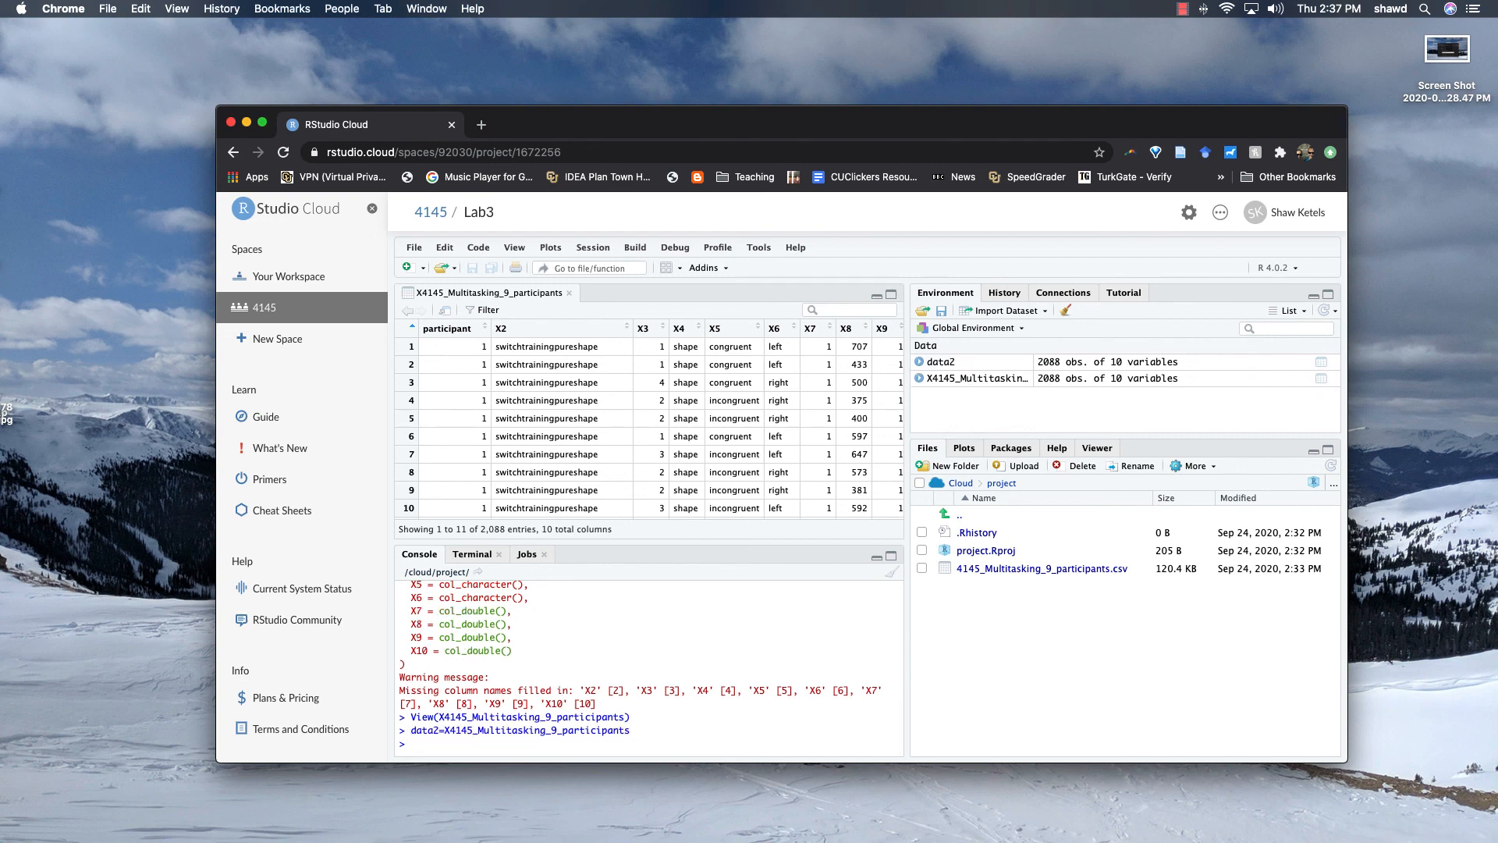
Display the new dataset with View(data2) and switch back to the X4145_Multitasking_9_participants table for comparison
type("View(data2)")
key("Return")
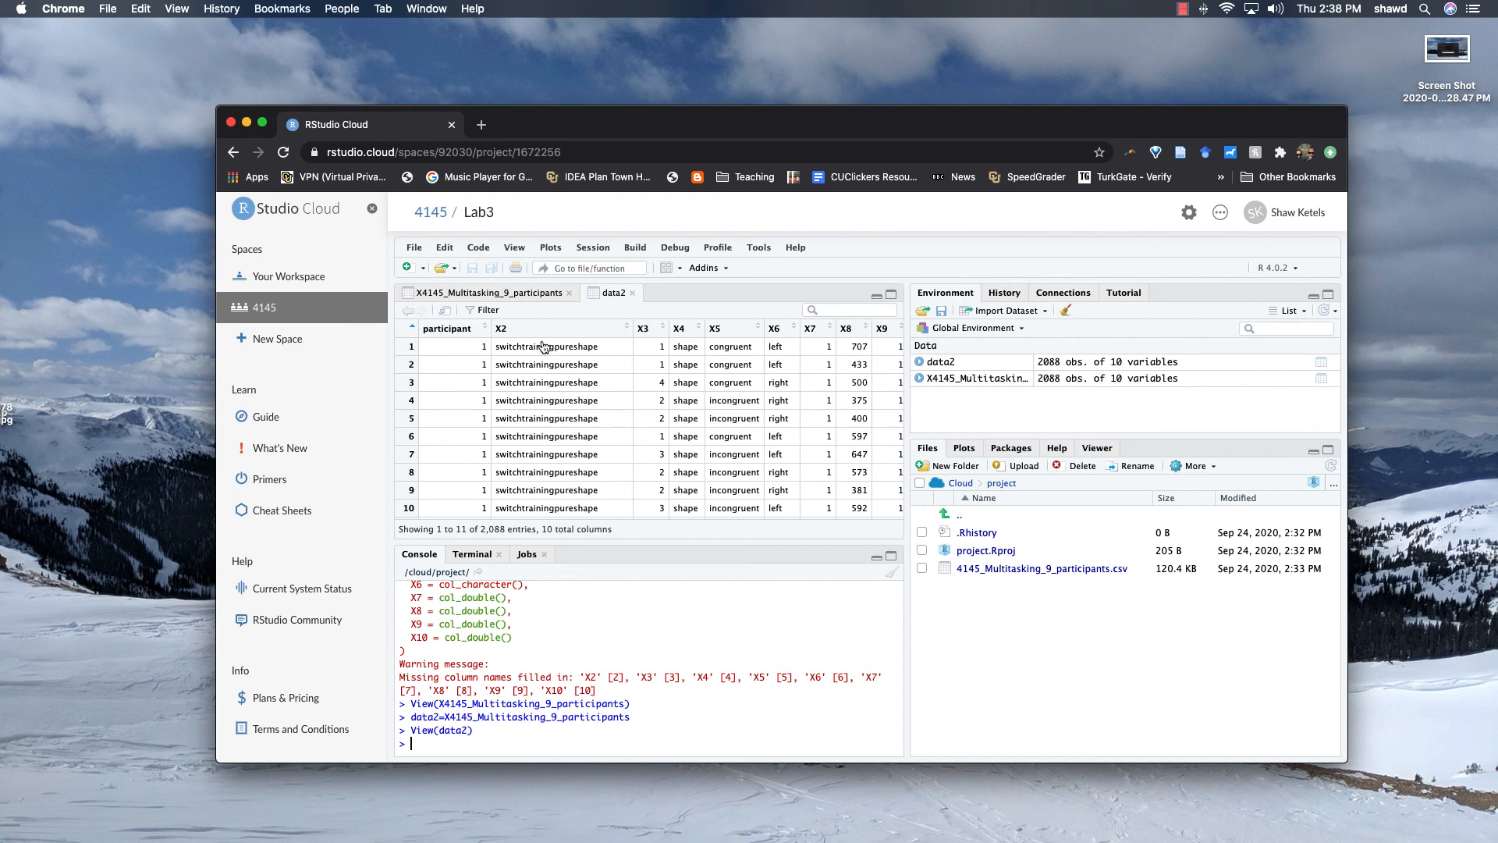
left_click(526, 292)
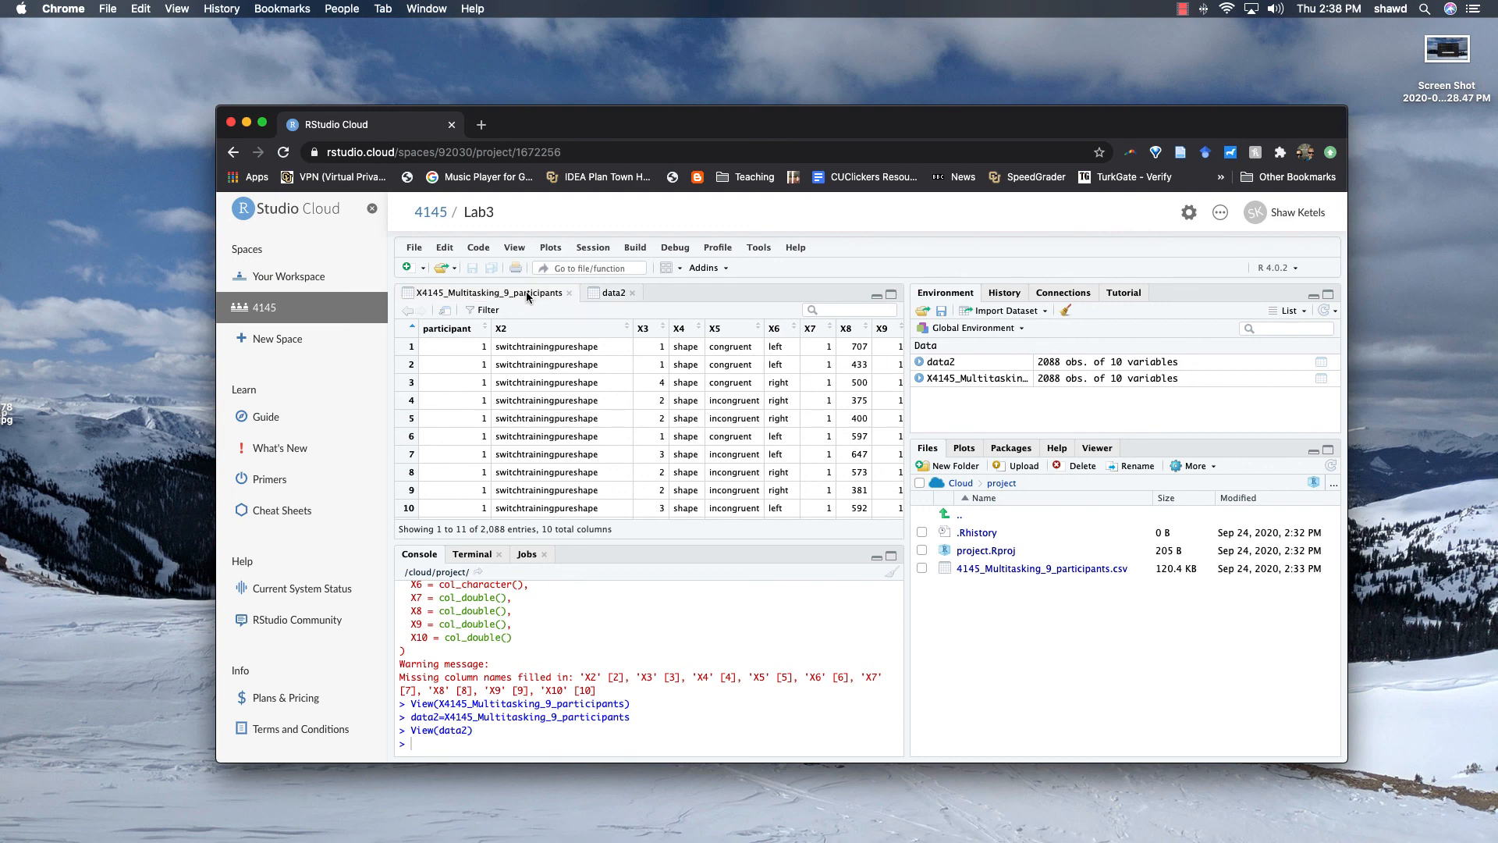